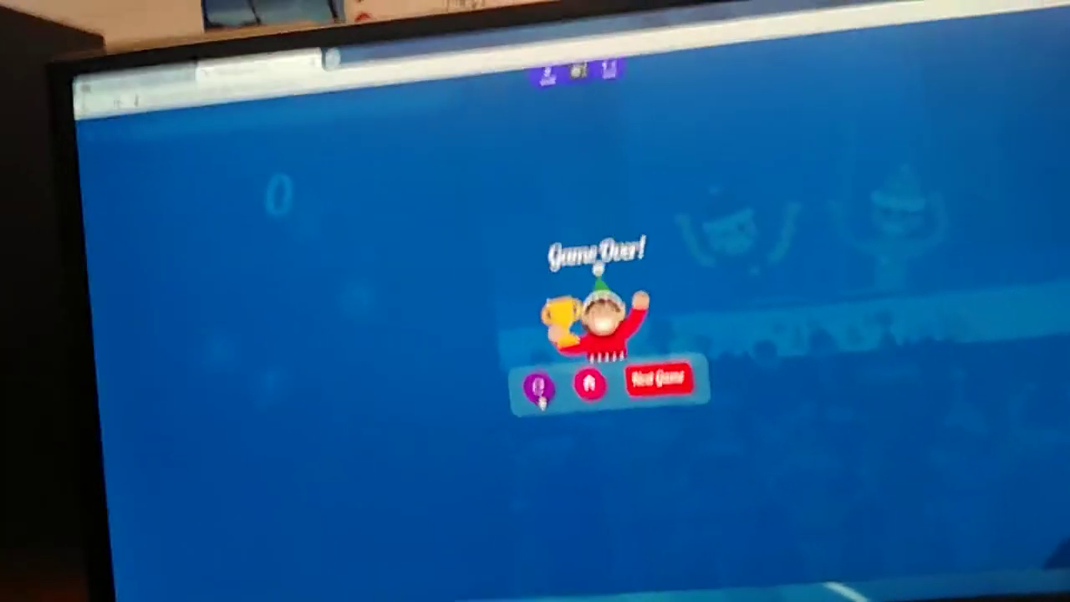
Step: Replay the elf dance game and hit the opening Up, Right, Left, Up, Down, Right notes
left_click(543, 375)
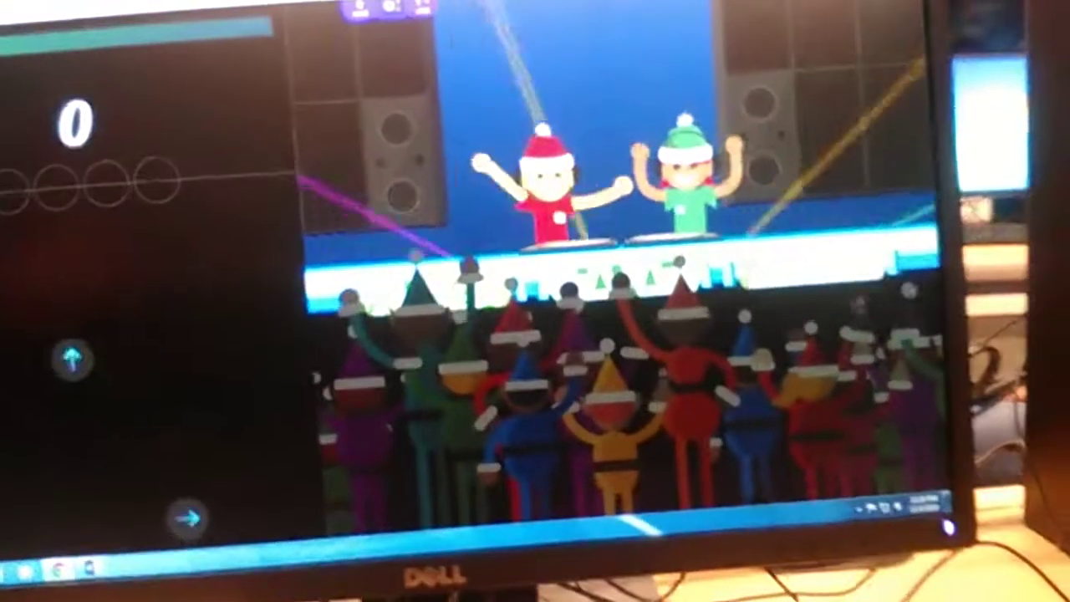
key("Up")
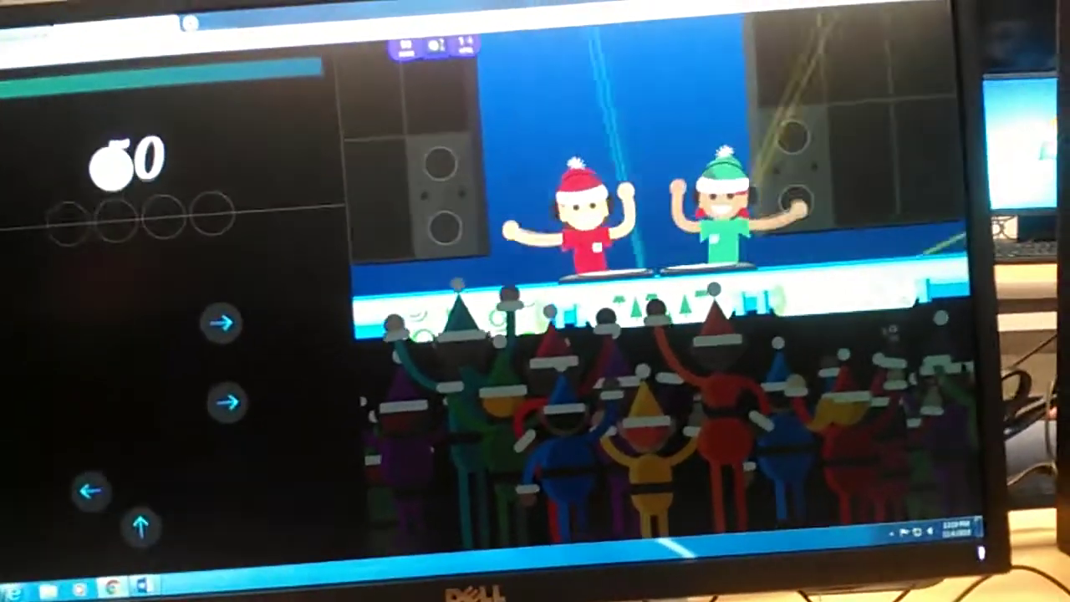
key("Right")
key("Right")
key("Left")
key("Up")
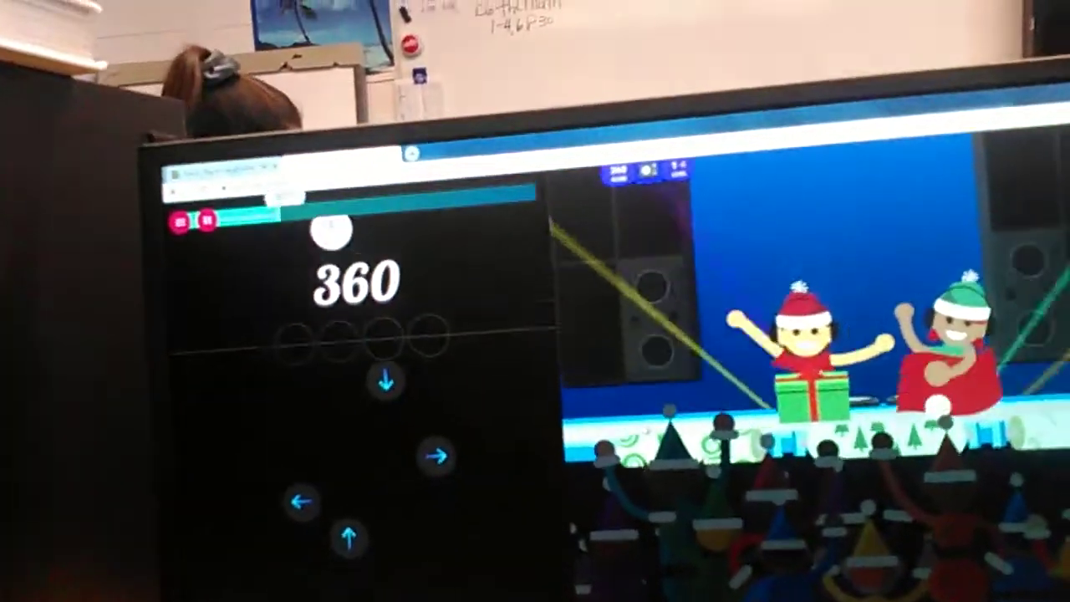
key("Down")
key("Right")
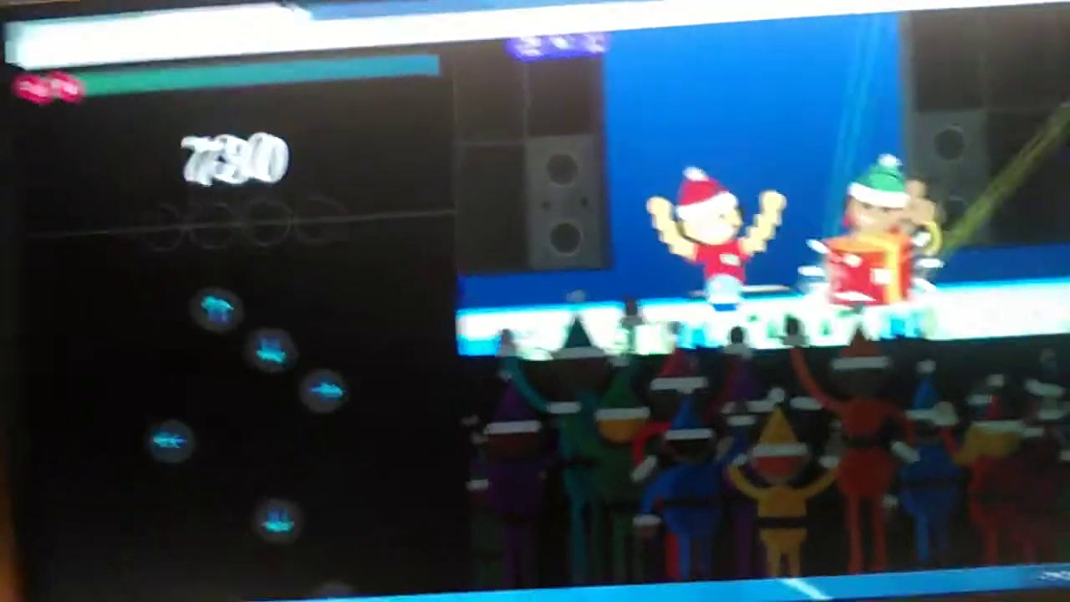
Step: Match the Left, Left, Up, Down, Left, Up, Right prompts, raising the score to 2170
key("Left")
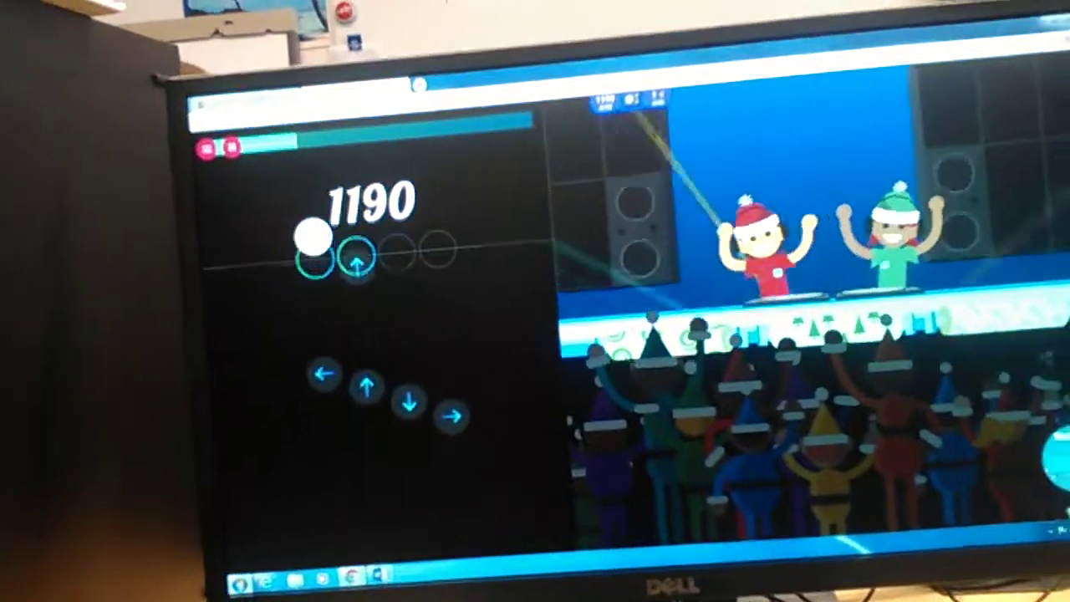
key("Left")
key("Up")
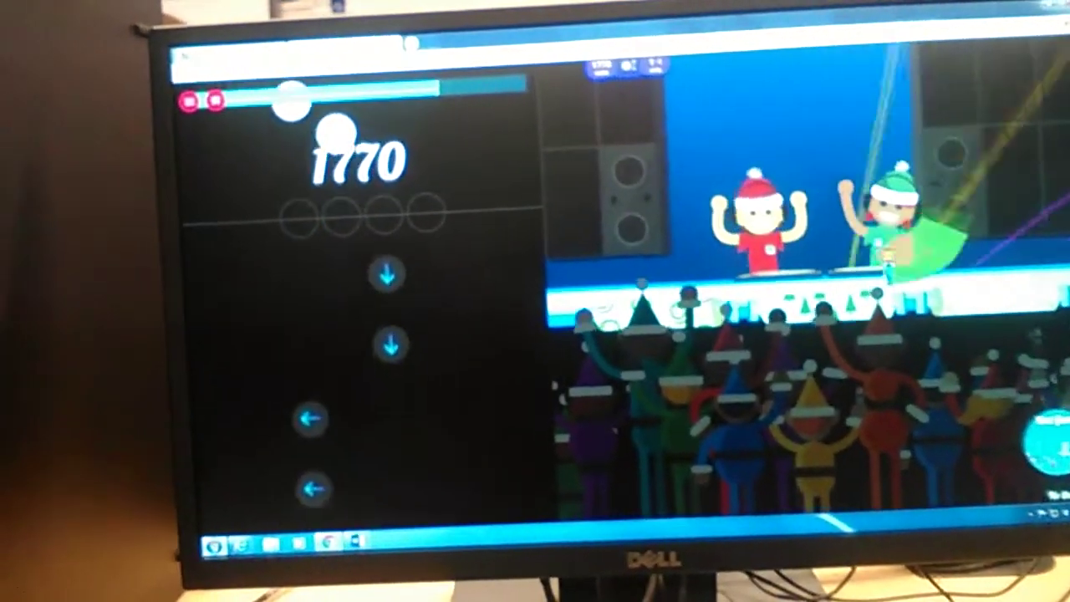
key("Down")
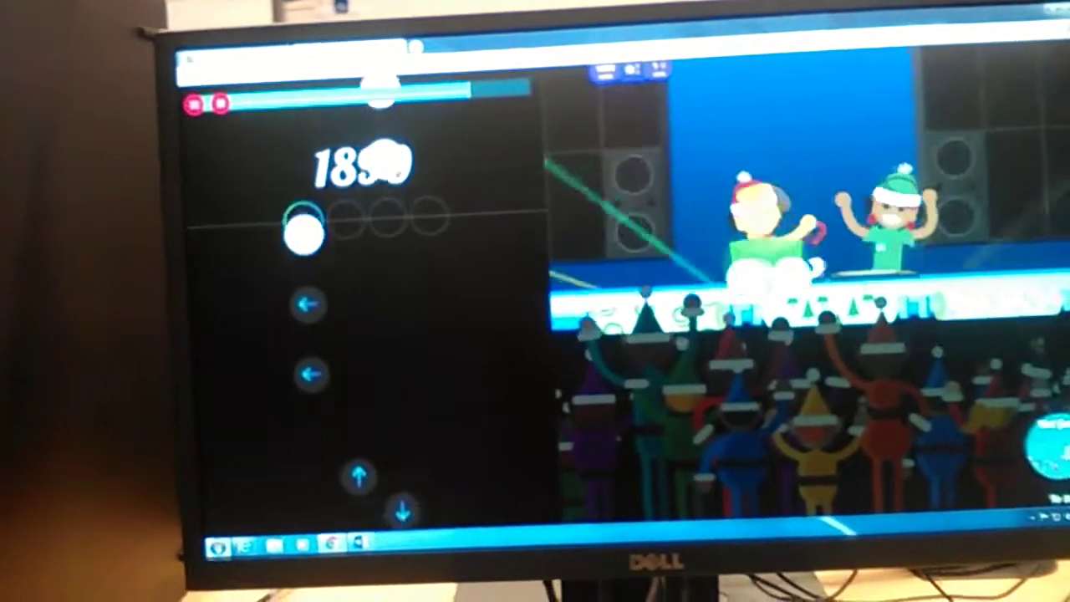
key("Left")
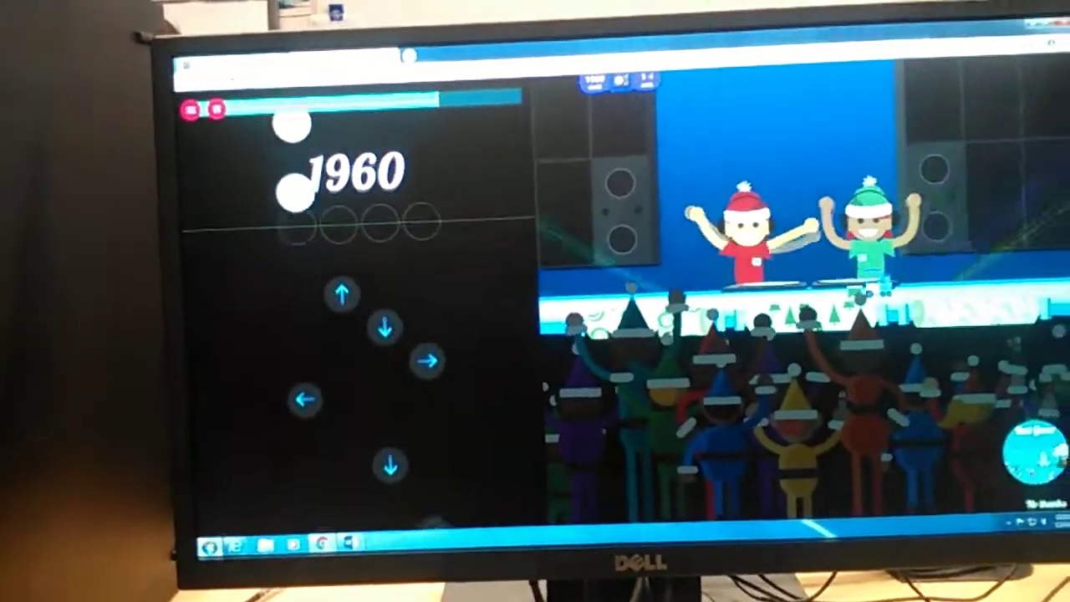
key("Up")
key("Right")
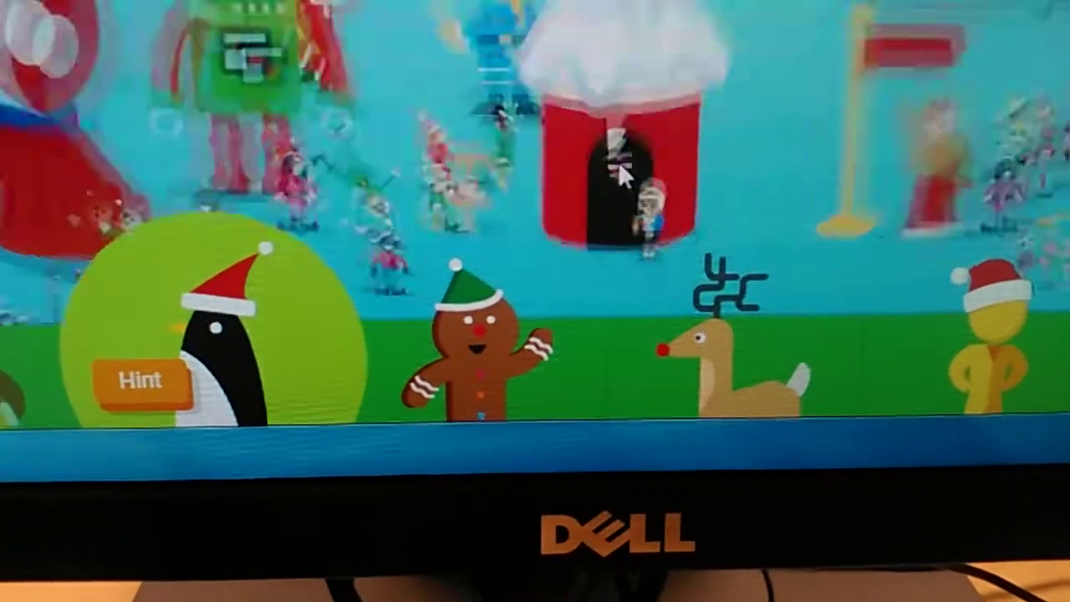
scroll(617, 161, "up", 3)
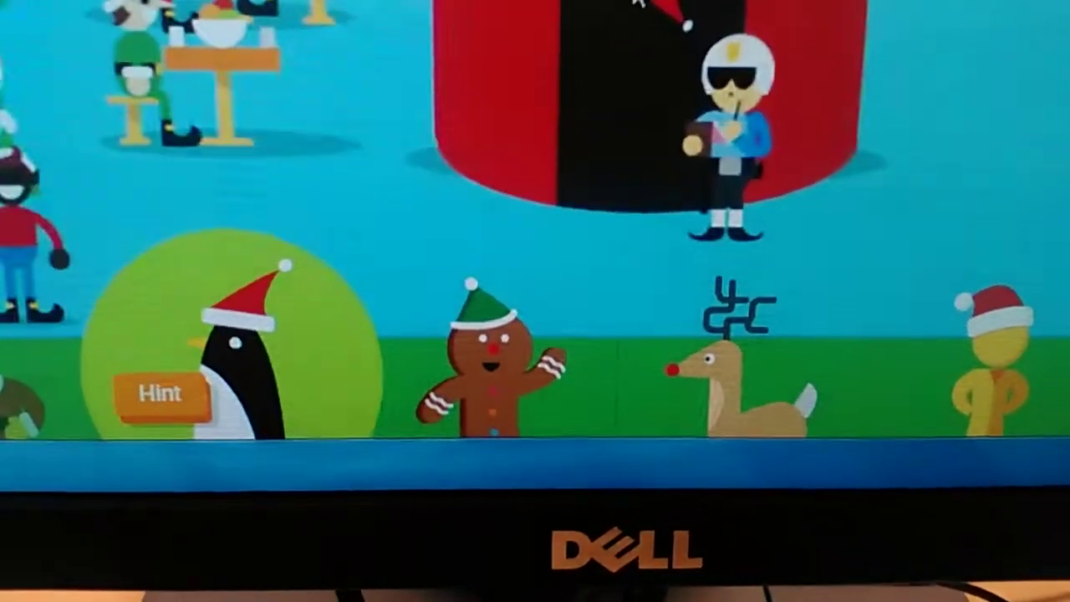
scroll(585, 6, "down", 3)
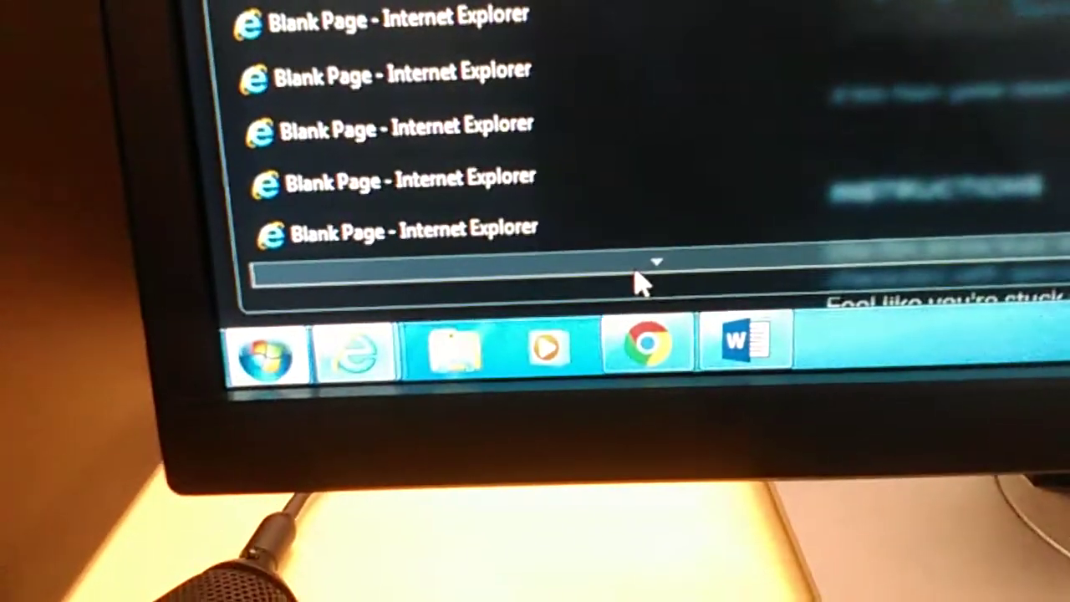
scroll(651, 288, "down", 2)
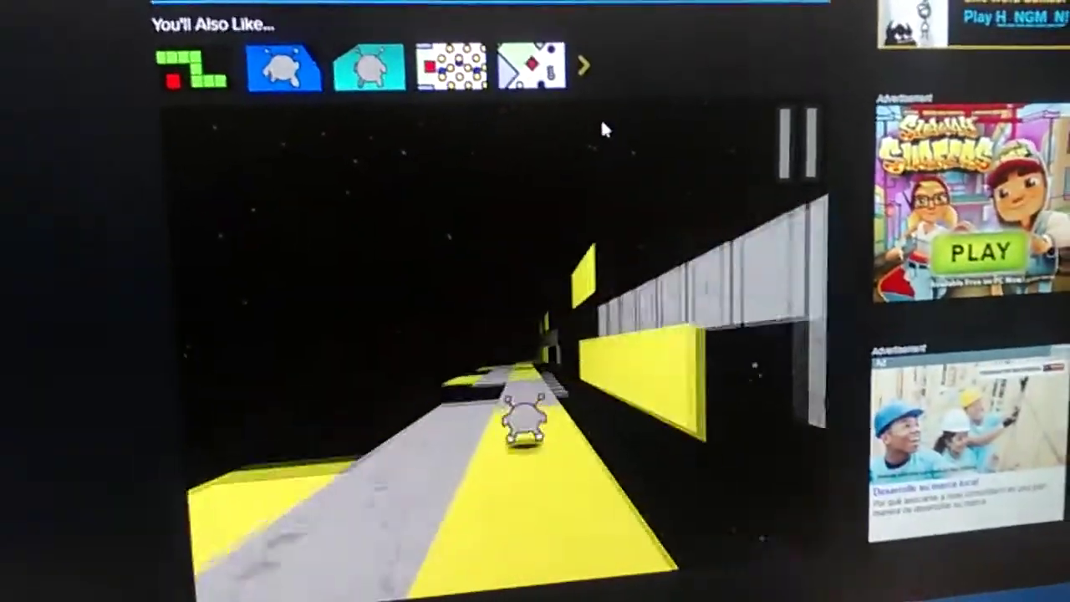
Step: Pause the Level 40 tunnel run with the P key
key("p")
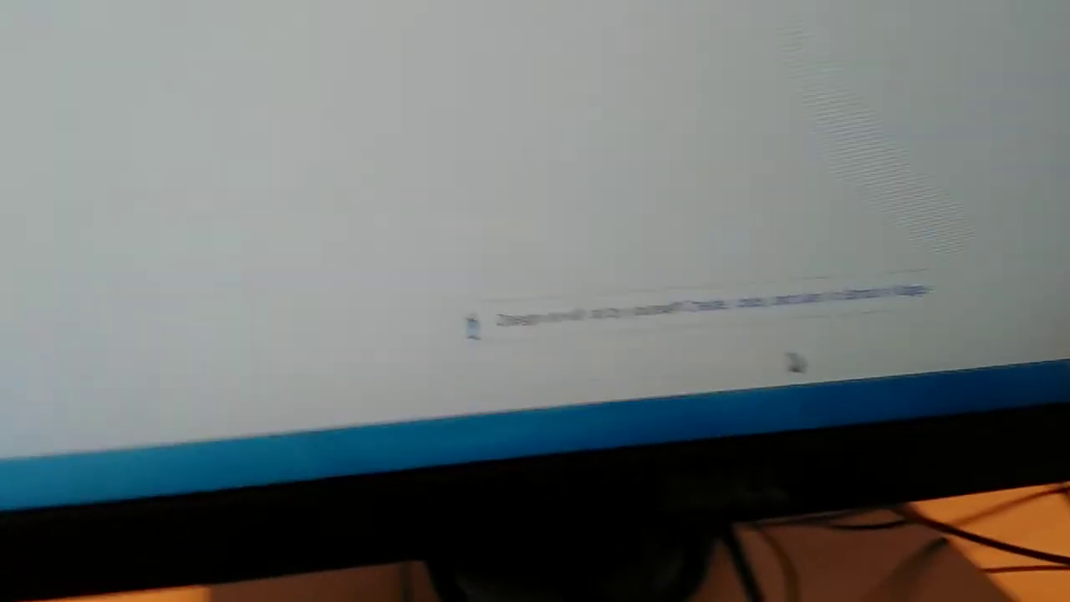
Step: Load the Santa Tracker village from the new-tab 'Design an elf' promo link
left_click(792, 361)
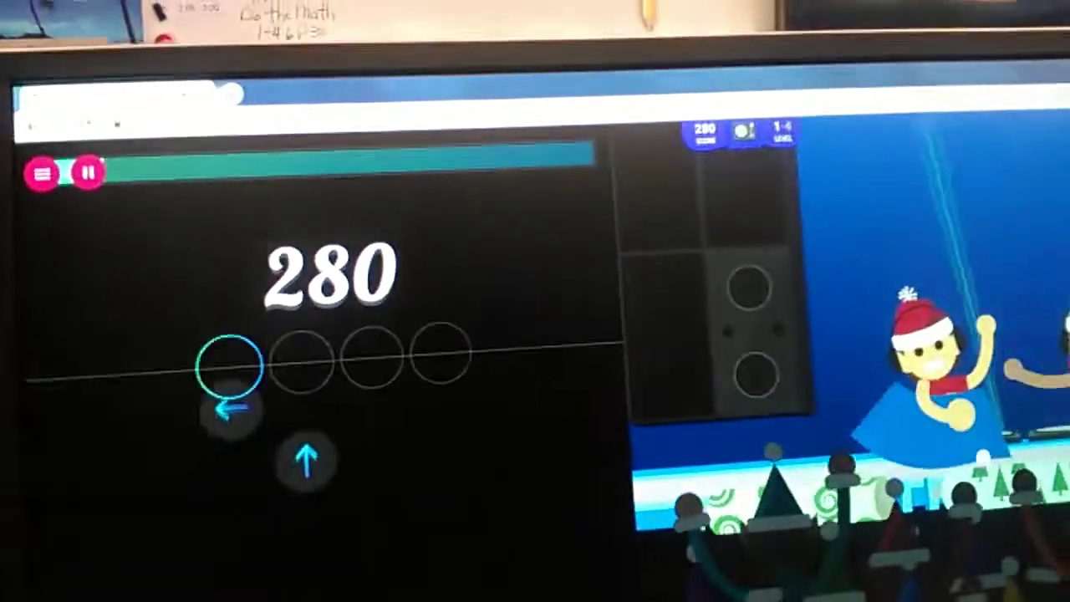
Step: Hit the Left, Up and Right arrow notes for a combo, pushing the score toward 1240
key("Left")
key("Up")
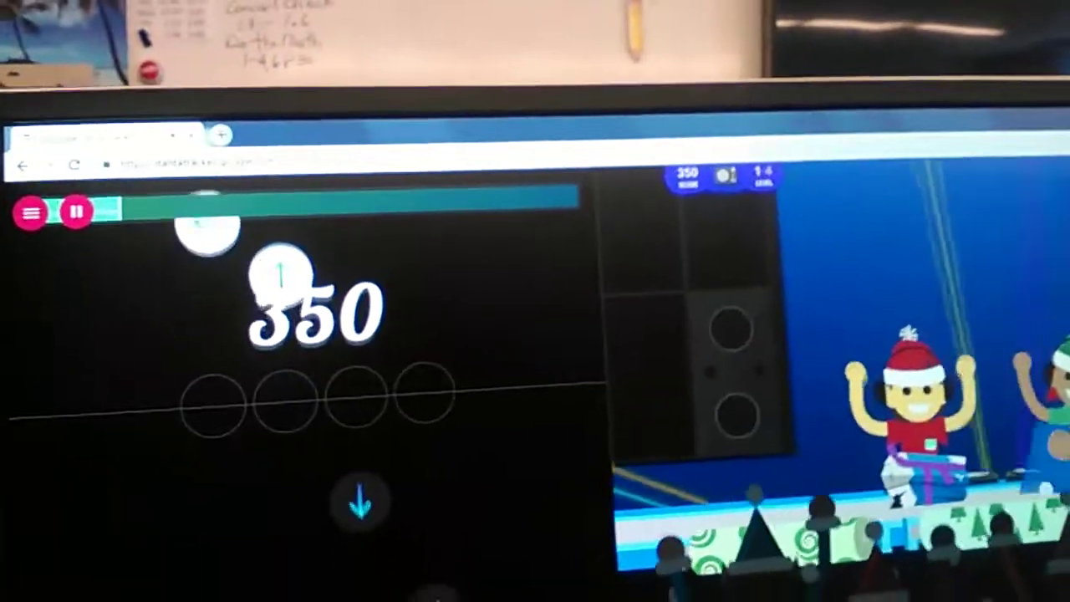
key("Right")
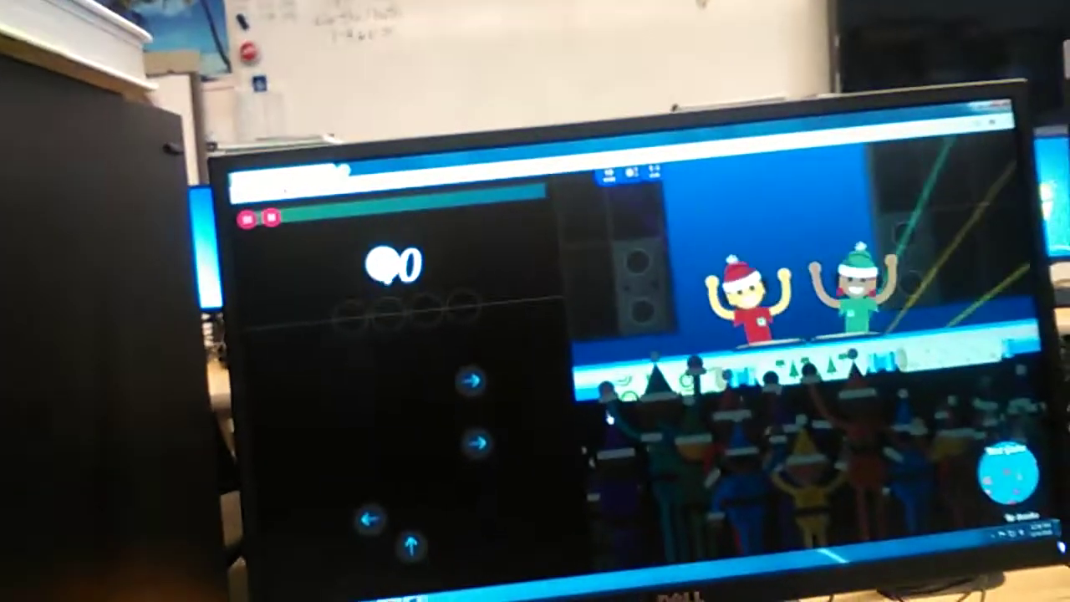
Step: Hit the new round's opening Right, Left and Up notes, reaching a score of 190
key("Right")
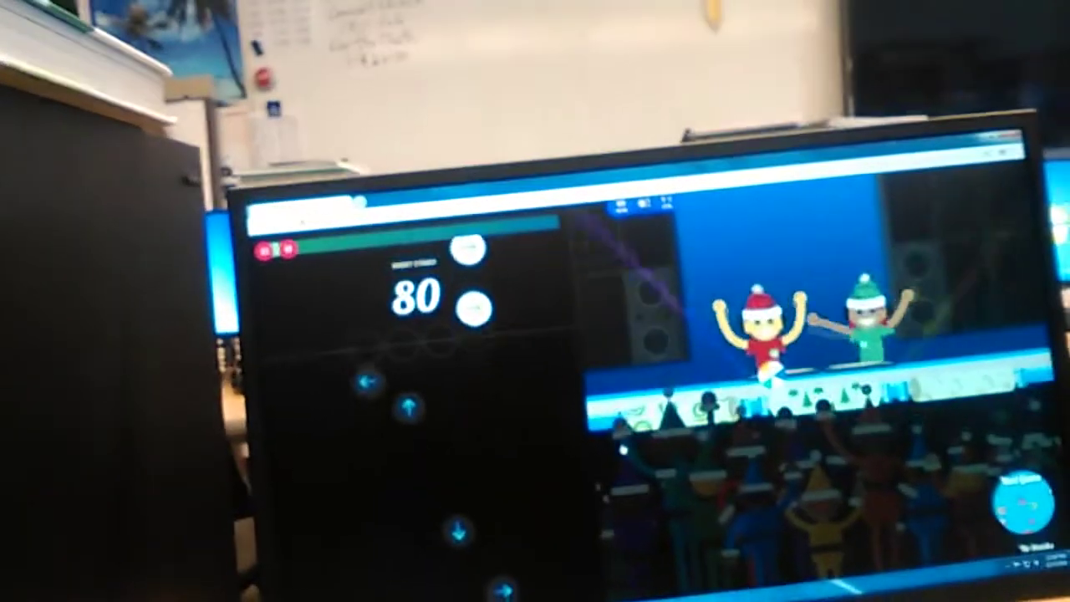
key("Left")
key("Up")
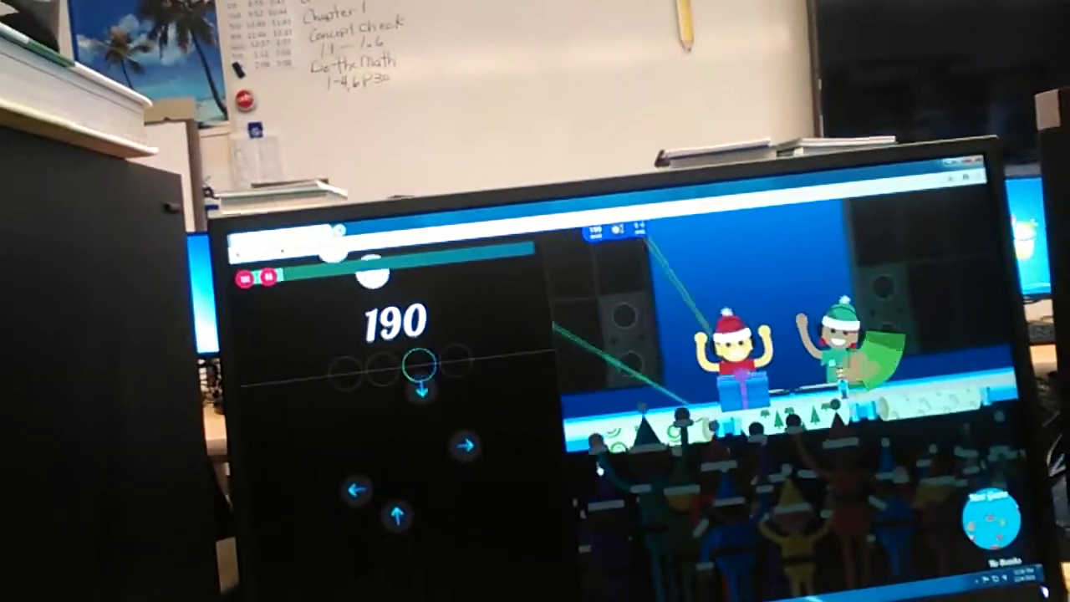
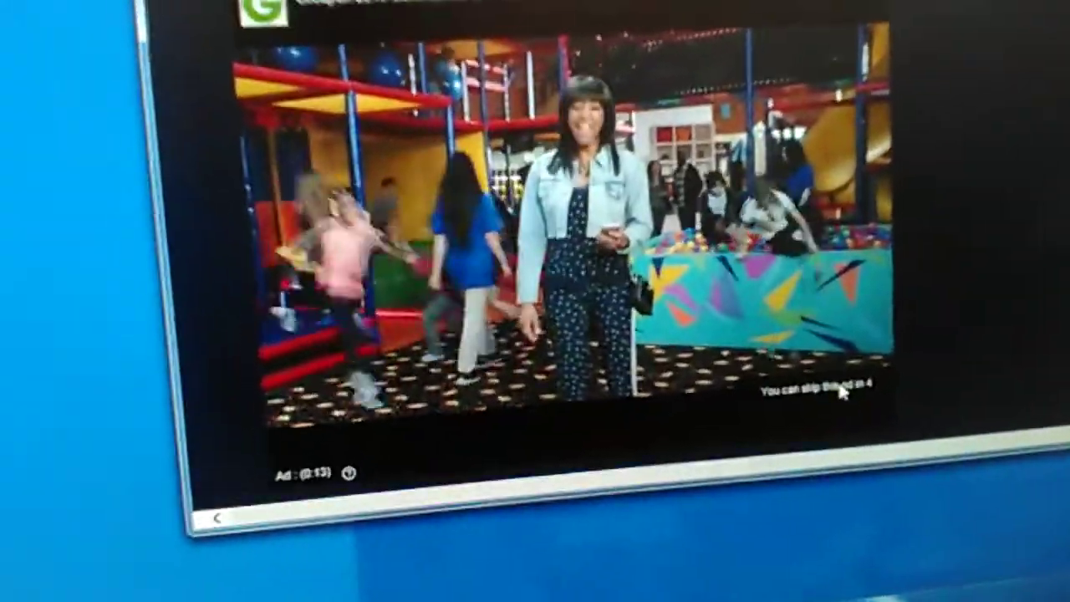
scroll(851, 392, "down", 3)
scroll(836, 351, "up", 3)
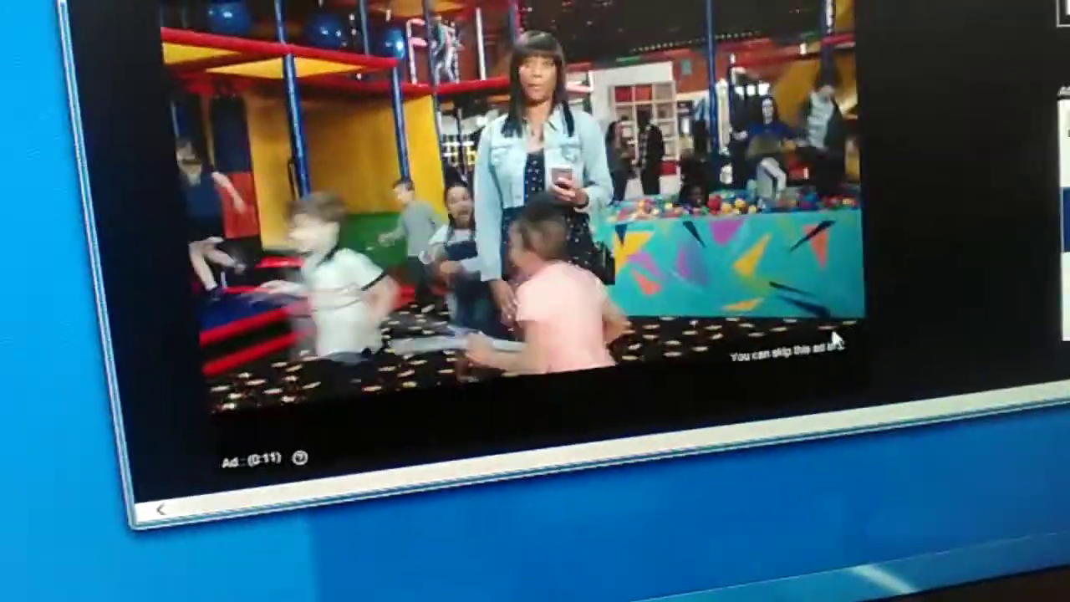